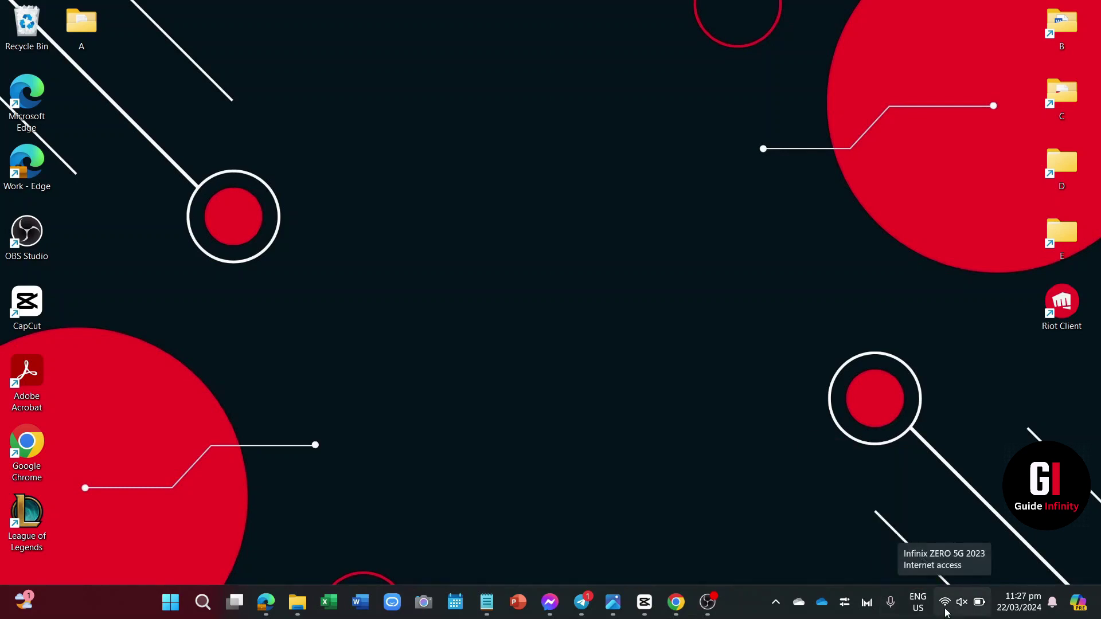
- Check the available Wi-Fi networks from the network quick settings
{"action": "left_click", "coordinate": [945, 609]}
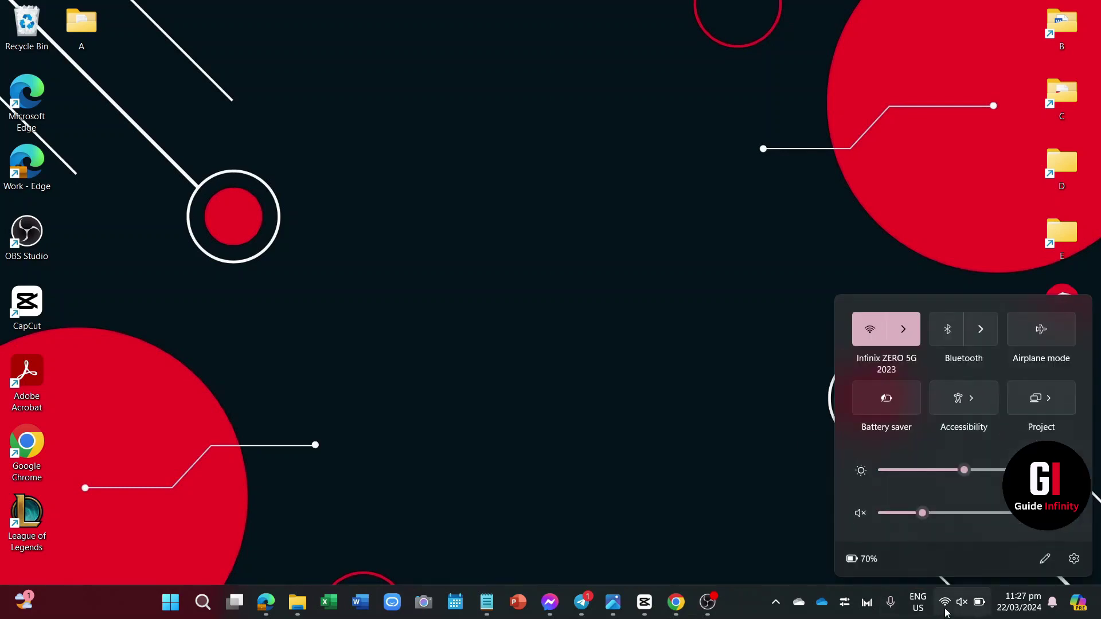
{"action": "left_click", "coordinate": [901, 328]}
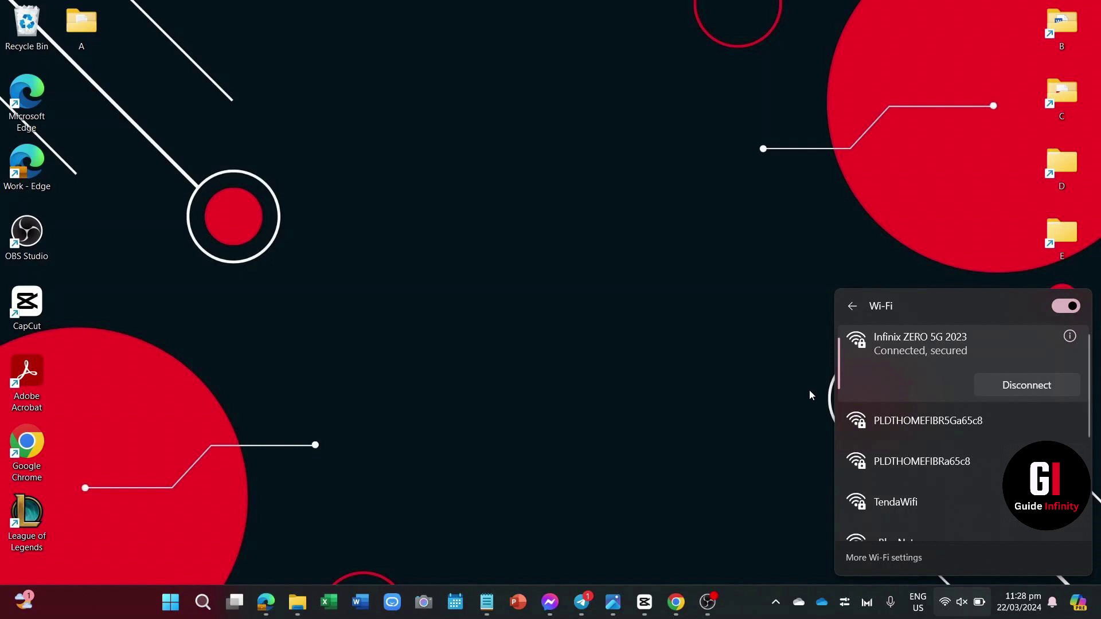
{"action": "left_click", "coordinate": [809, 394]}
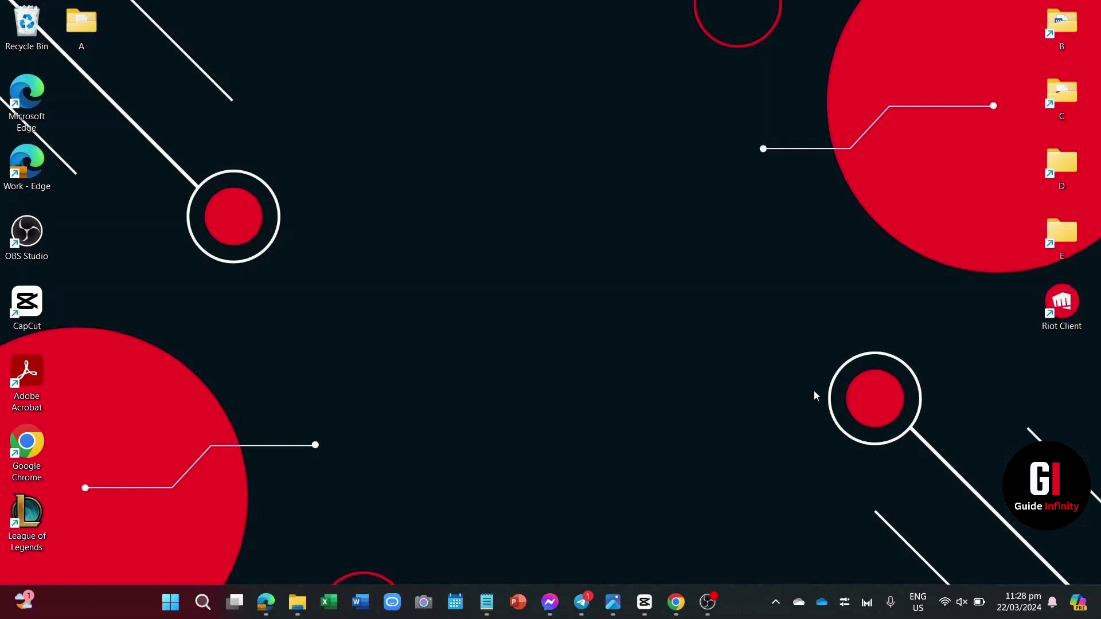
- Launch Task Manager from the taskbar and end the Microsoft Office Click-to-Run process
{"action": "right_click", "coordinate": [738, 596]}
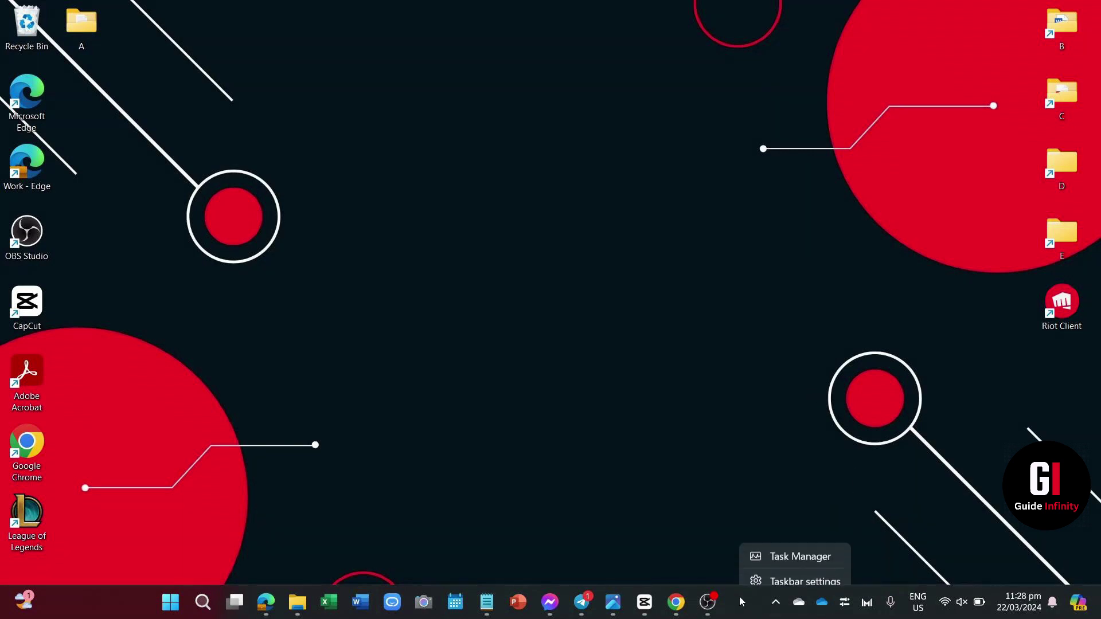
{"action": "left_click", "coordinate": [765, 540]}
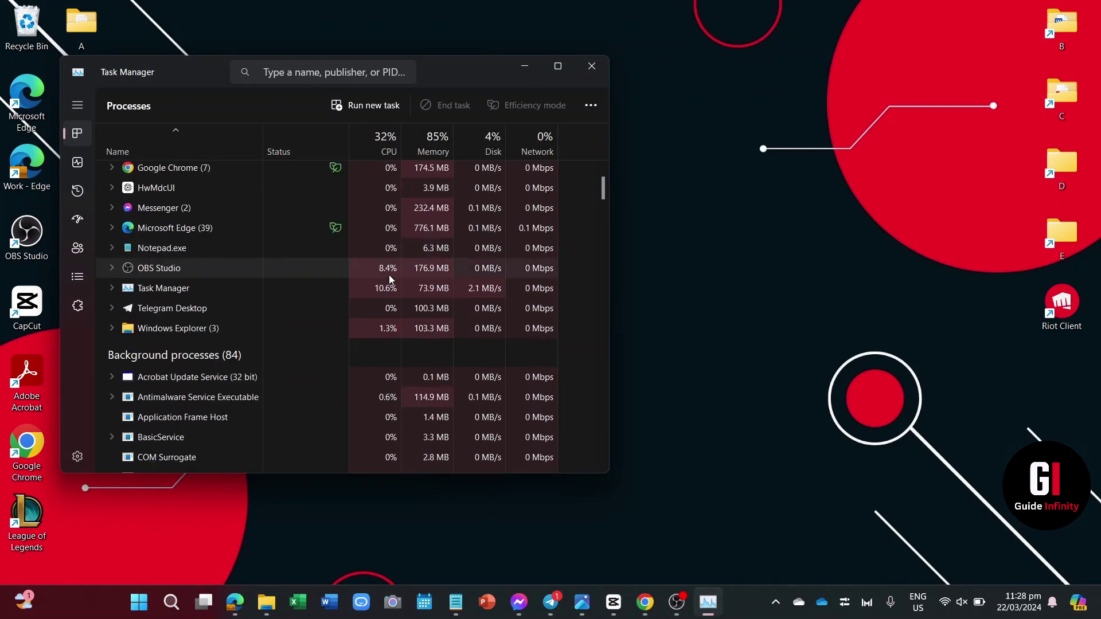
{"action": "scroll", "coordinate": [388, 274], "scroll_direction": "down", "scroll_amount": 2}
{"action": "scroll", "coordinate": [389, 275], "scroll_direction": "down", "scroll_amount": 1}
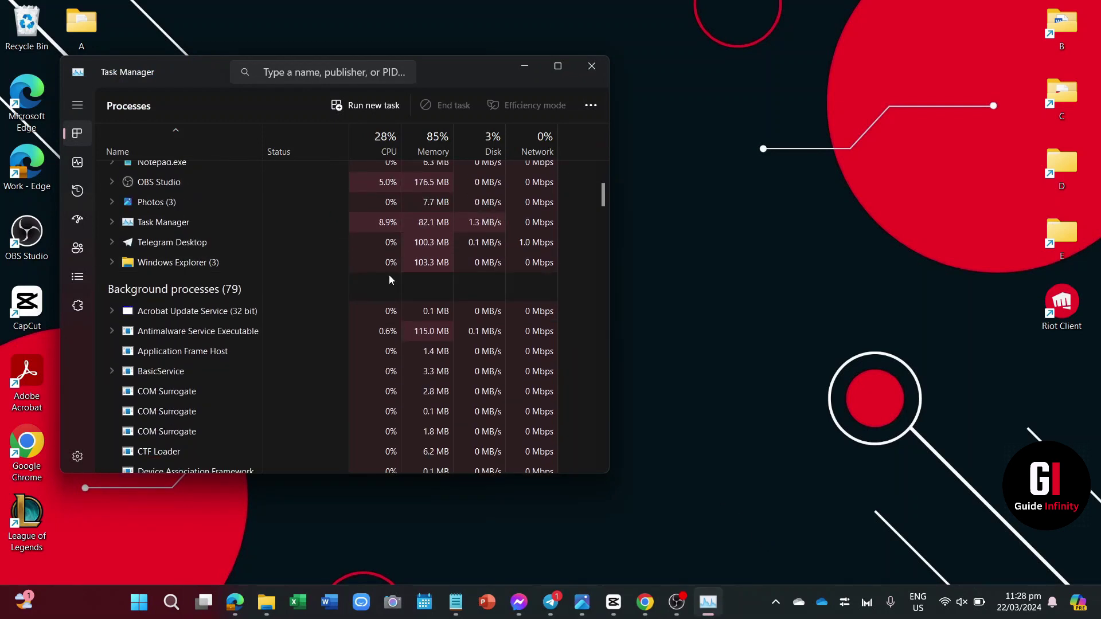
{"action": "scroll", "coordinate": [388, 275], "scroll_direction": "down", "scroll_amount": 2}
{"action": "scroll", "coordinate": [389, 274], "scroll_direction": "down", "scroll_amount": 1}
{"action": "scroll", "coordinate": [389, 274], "scroll_direction": "down", "scroll_amount": 2}
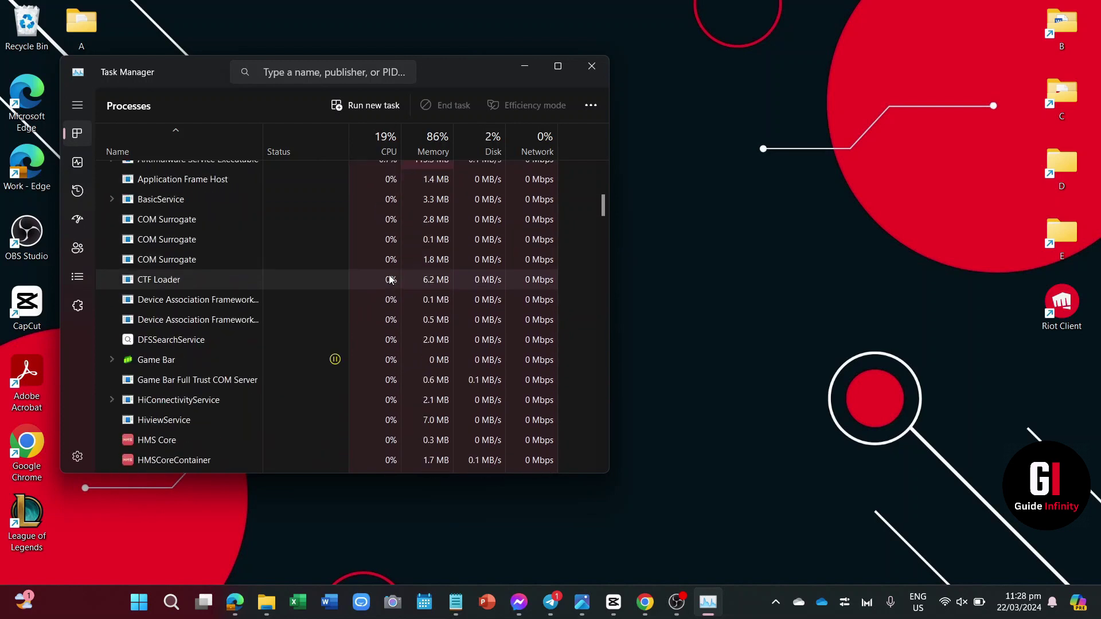
{"action": "scroll", "coordinate": [309, 284], "scroll_direction": "down", "scroll_amount": 5}
{"action": "left_click", "coordinate": [232, 287]}
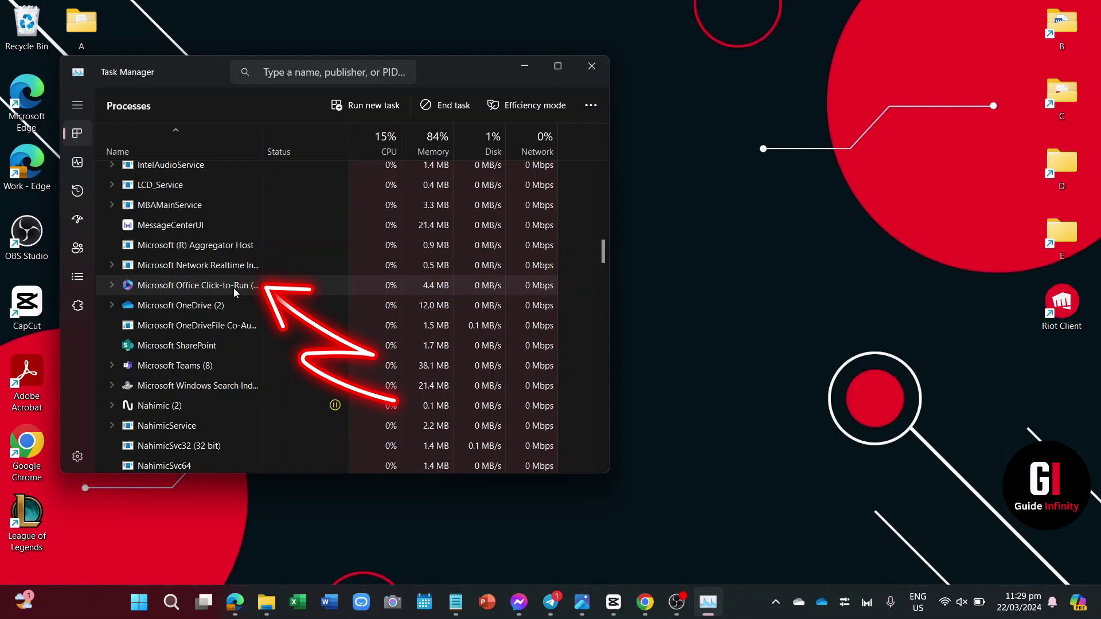
{"action": "right_click", "coordinate": [246, 286]}
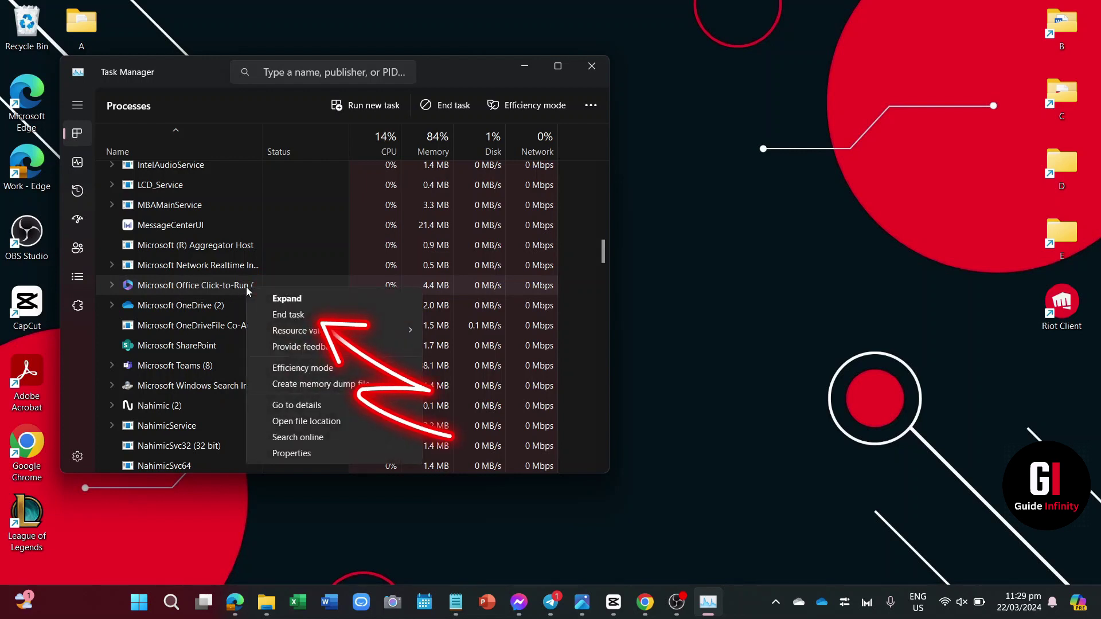
{"action": "left_click", "coordinate": [288, 314]}
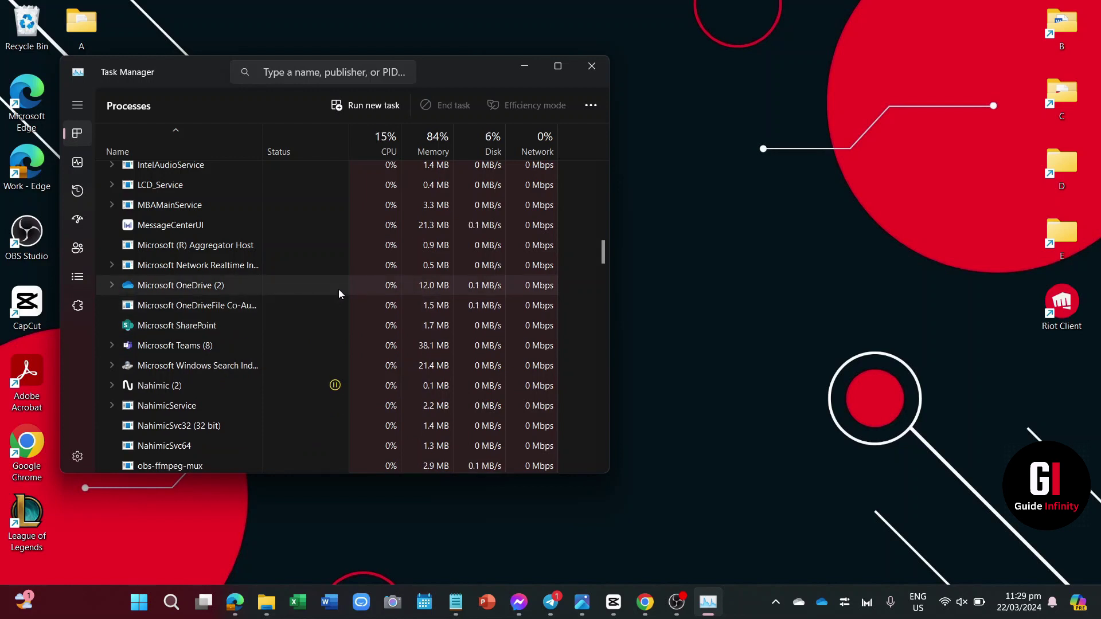
{"action": "left_click", "coordinate": [592, 65]}
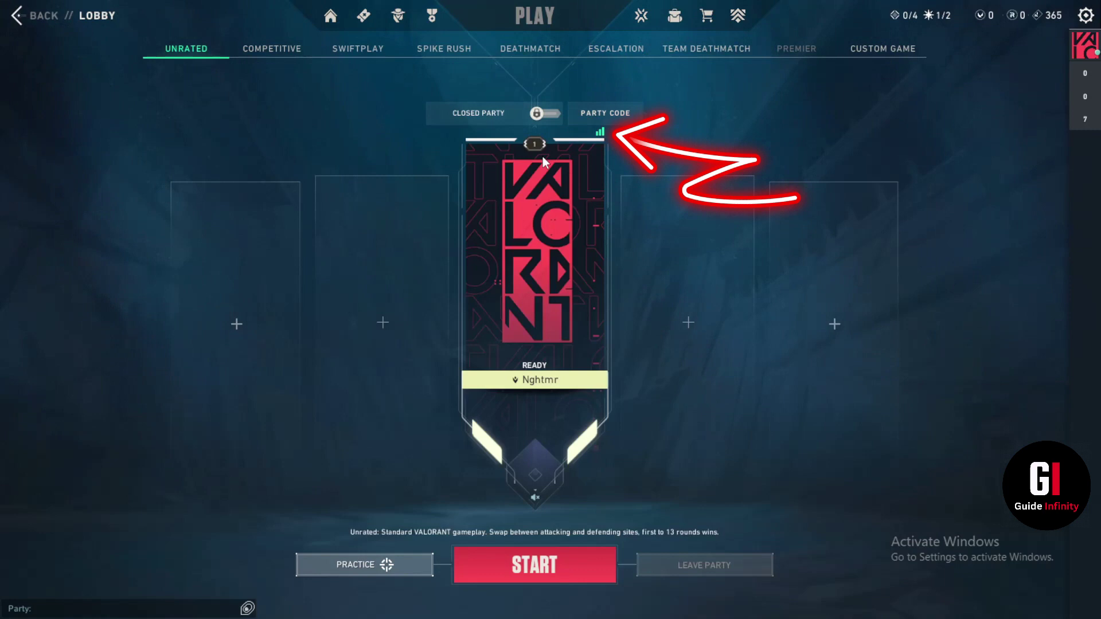
{"action": "left_click", "coordinate": [599, 132]}
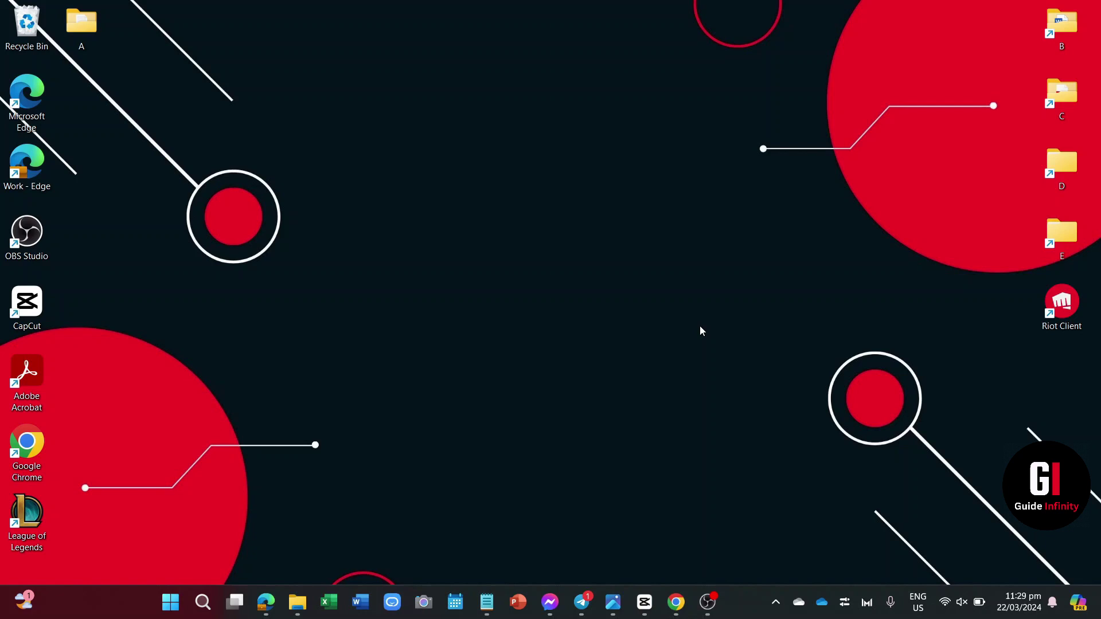
- Open Device Manager via search and expand Network adapters to the Intel Wi-Fi 6 AX201 adapter
{"action": "left_click", "coordinate": [202, 602]}
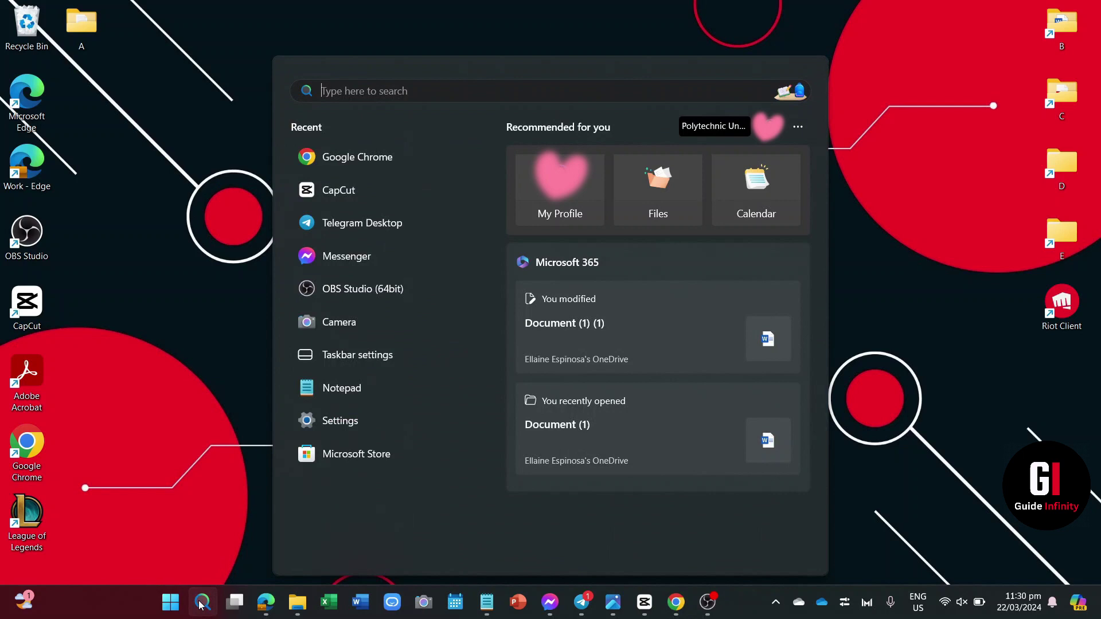
{"action": "type", "text": "d"}
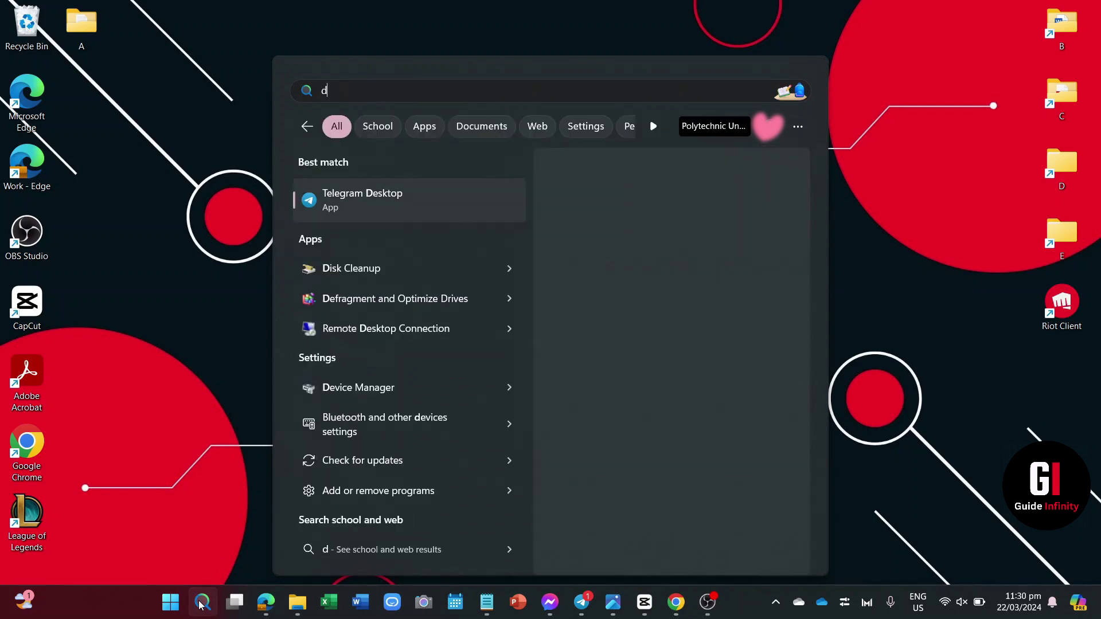
{"action": "type", "text": "v"}
{"action": "key", "text": "BackSpace"}
{"action": "type", "text": "evis"}
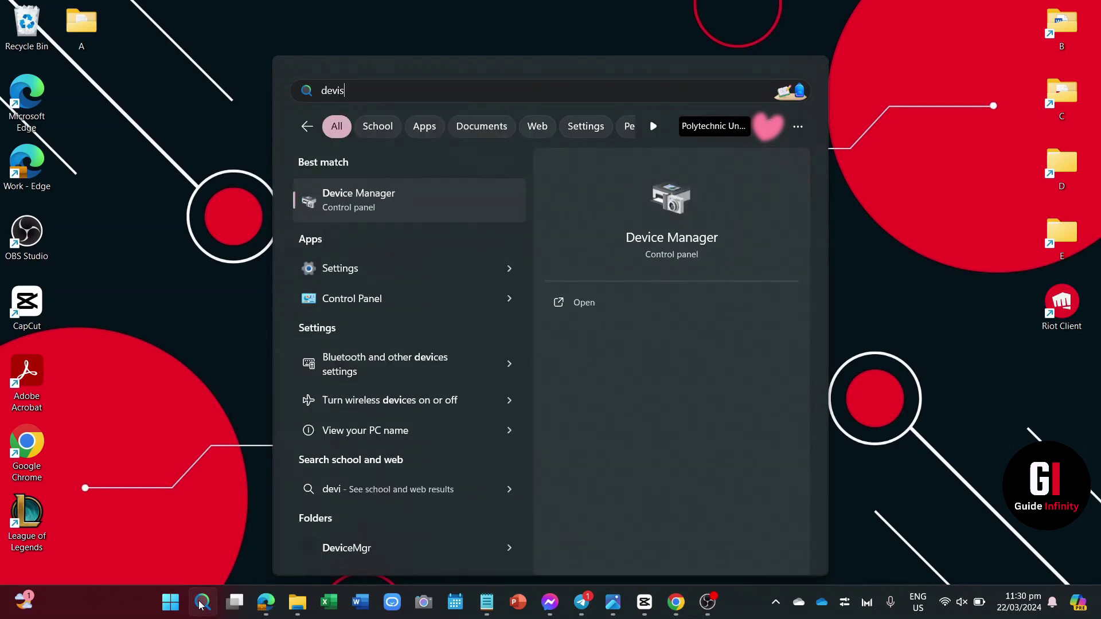
{"action": "type", "text": "e"}
{"action": "key", "text": "Return"}
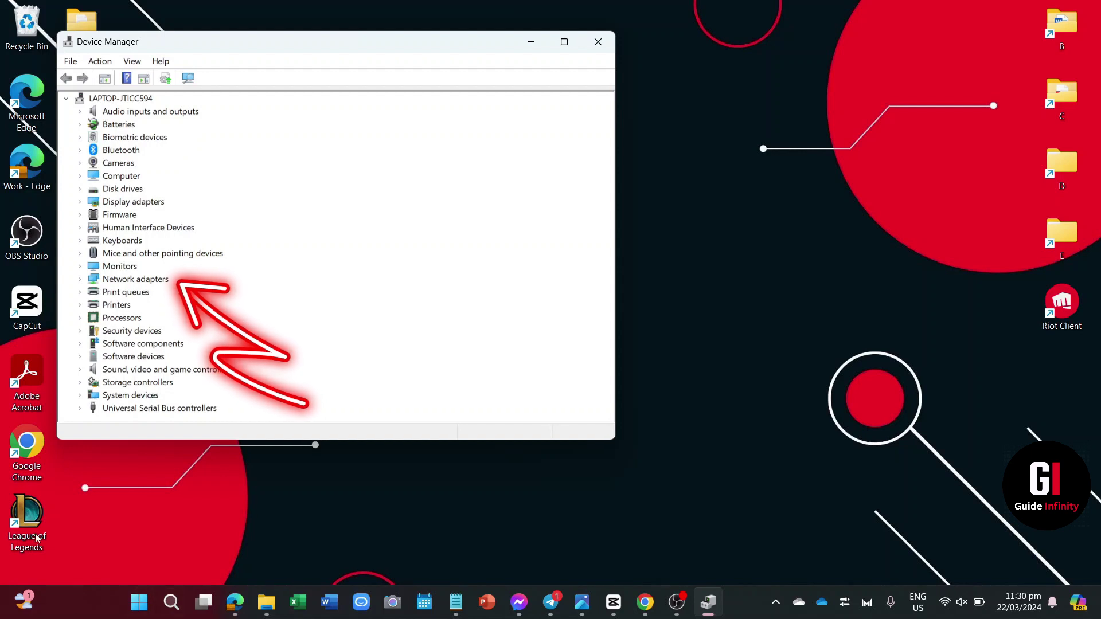
{"action": "left_click", "coordinate": [79, 281]}
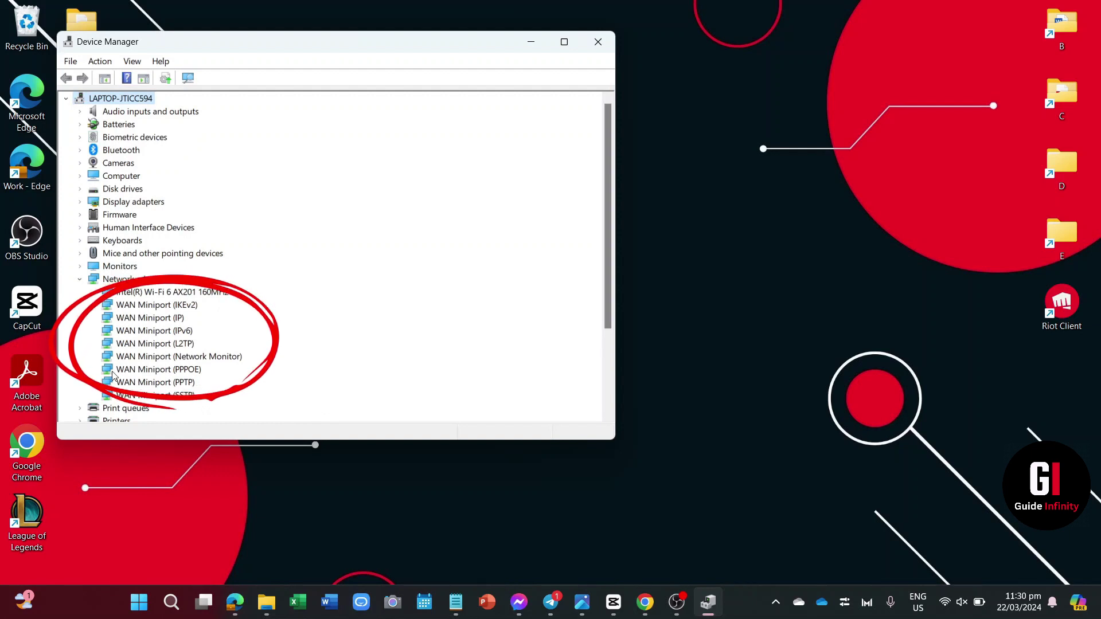
{"action": "right_click", "coordinate": [131, 293]}
- Search automatically for an Intel Wi-Fi 6 AX201 driver, which reports the best one is installed
{"action": "left_click", "coordinate": [147, 308]}
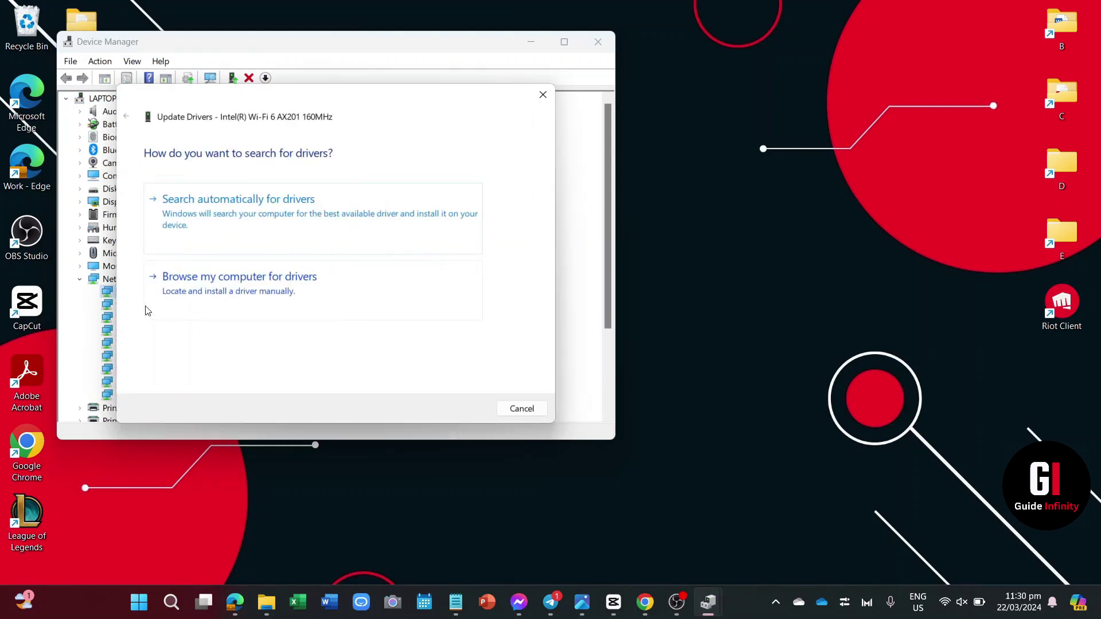
{"action": "left_click", "coordinate": [241, 199]}
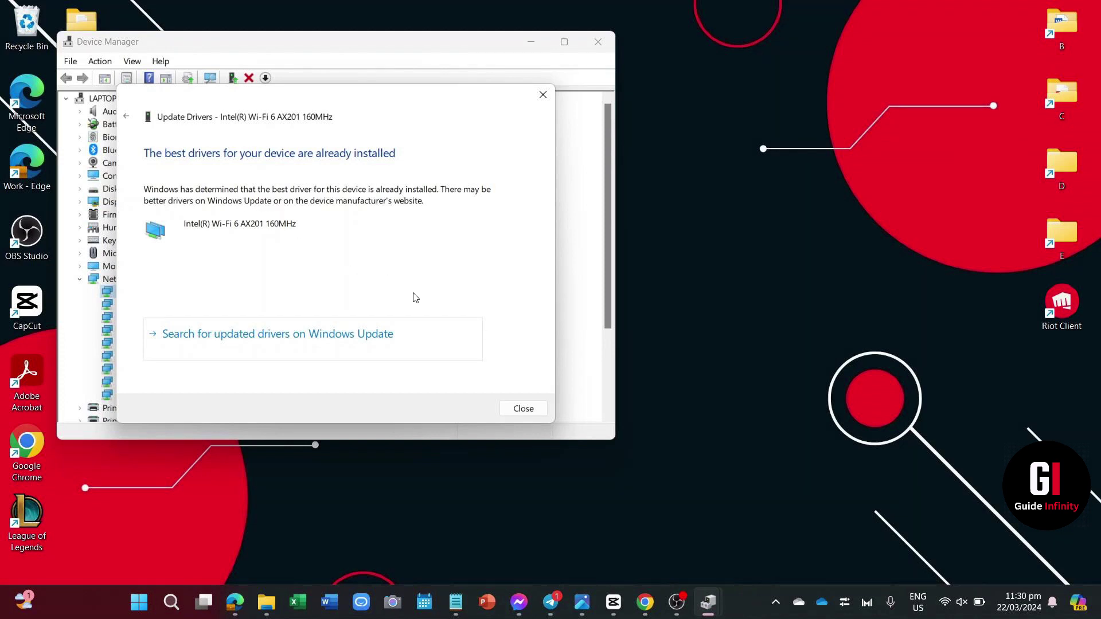
{"action": "left_click", "coordinate": [532, 410]}
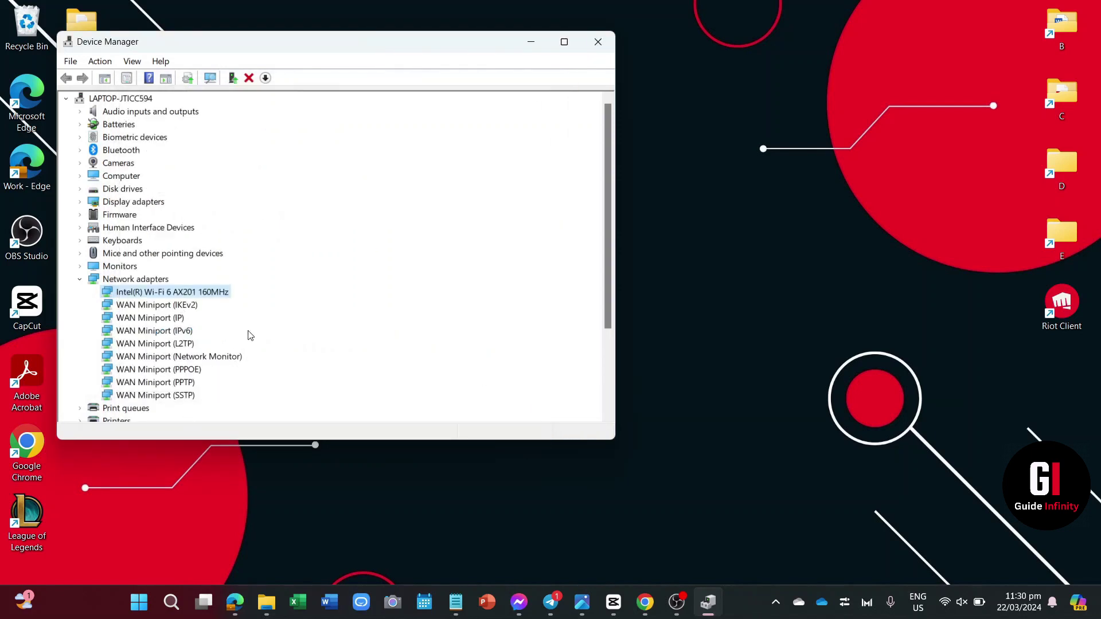
- Close Device Manager and return to Riot Games Service Status in English
{"action": "left_click", "coordinate": [611, 40]}
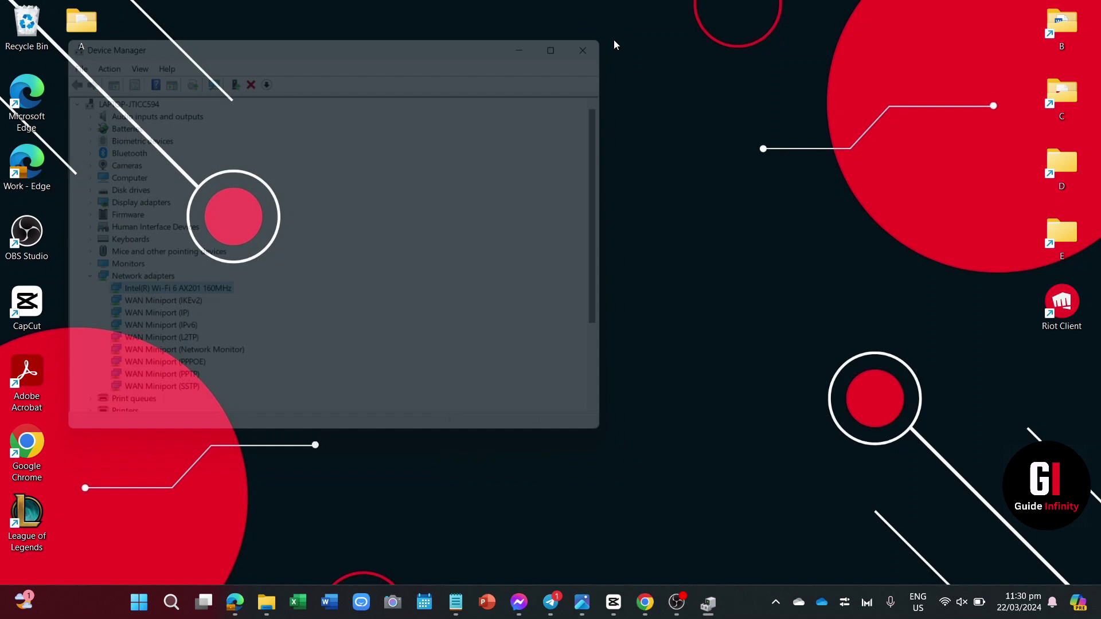
{"action": "left_click", "coordinate": [675, 602]}
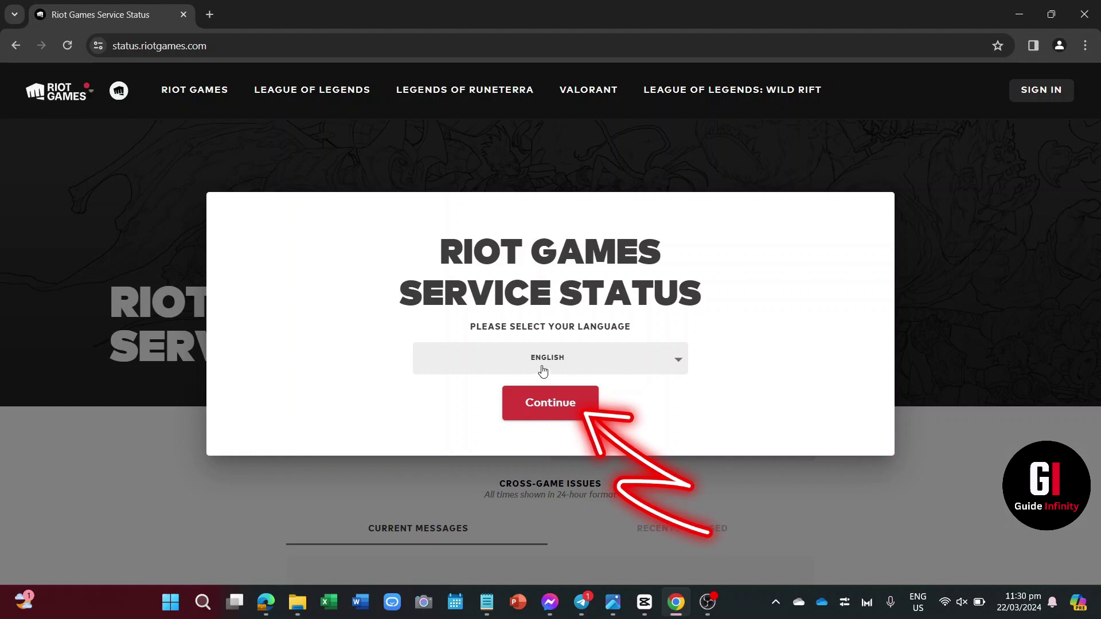
{"action": "left_click", "coordinate": [559, 401]}
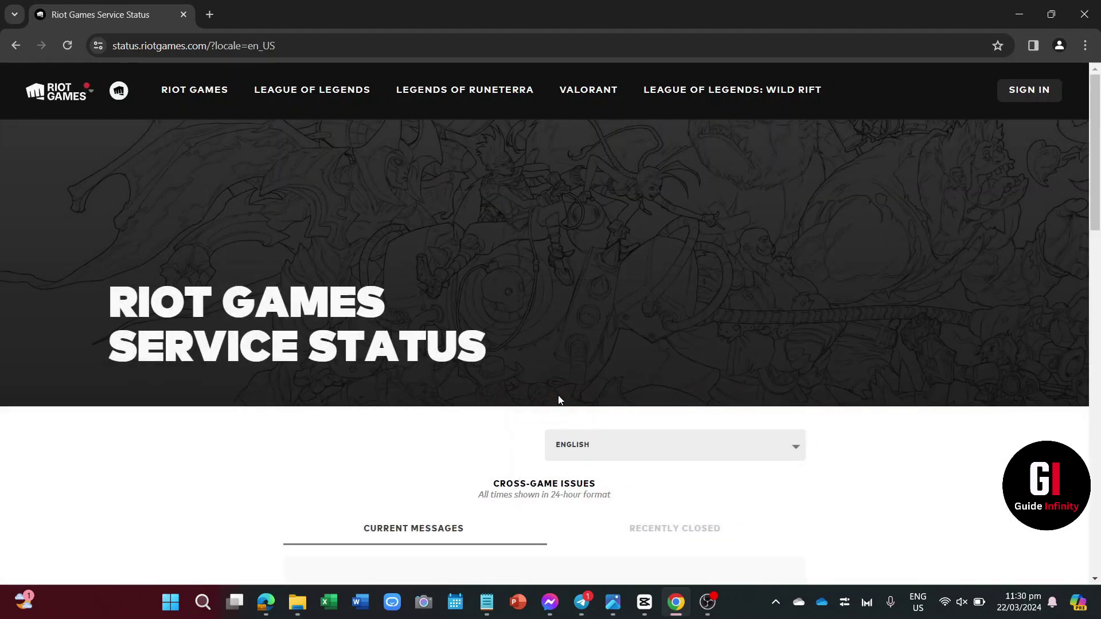
- Show VALORANT's Asia Pacific service status, confirming no recent issues
{"action": "scroll", "coordinate": [559, 400], "scroll_direction": "down", "scroll_amount": 3}
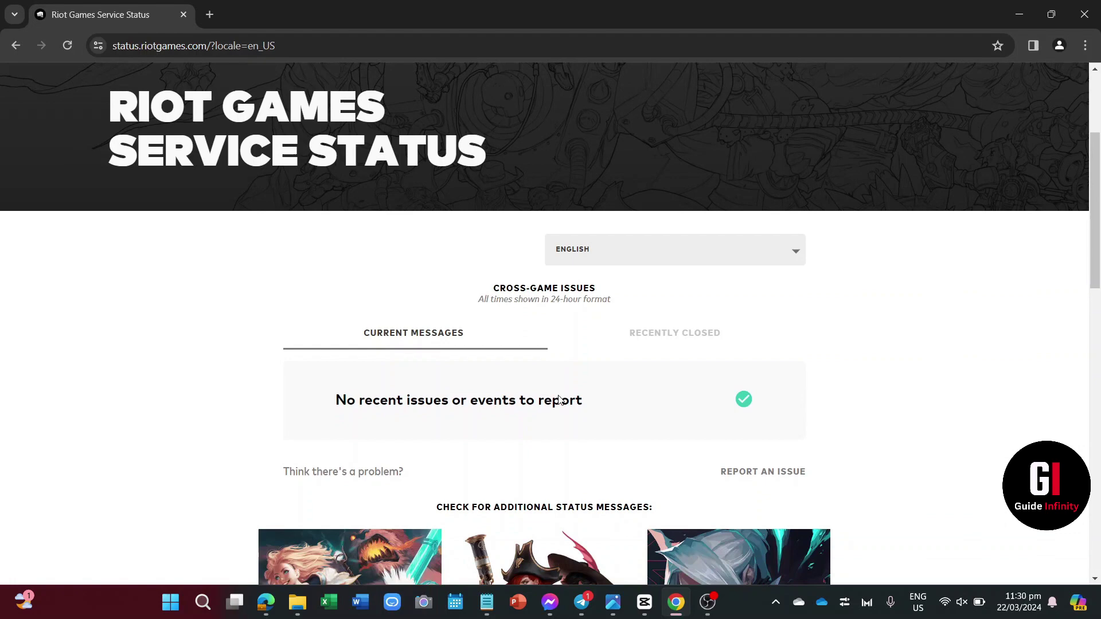
{"action": "scroll", "coordinate": [559, 400], "scroll_direction": "down", "scroll_amount": 3}
{"action": "scroll", "coordinate": [559, 399], "scroll_direction": "down", "scroll_amount": 2}
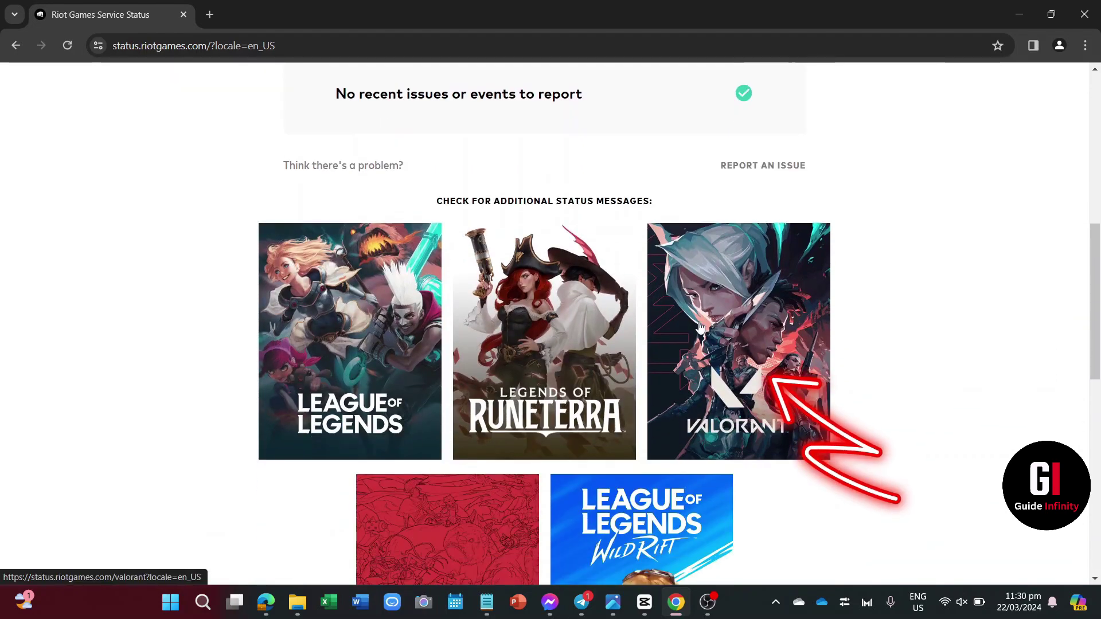
{"action": "left_click", "coordinate": [745, 322]}
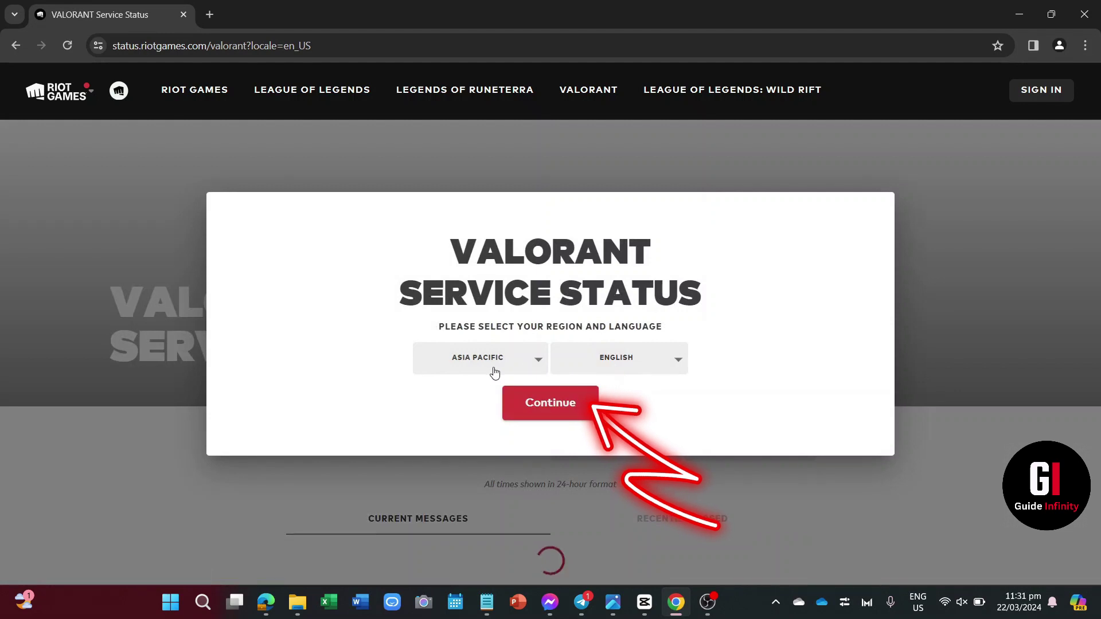
{"action": "left_click", "coordinate": [527, 403]}
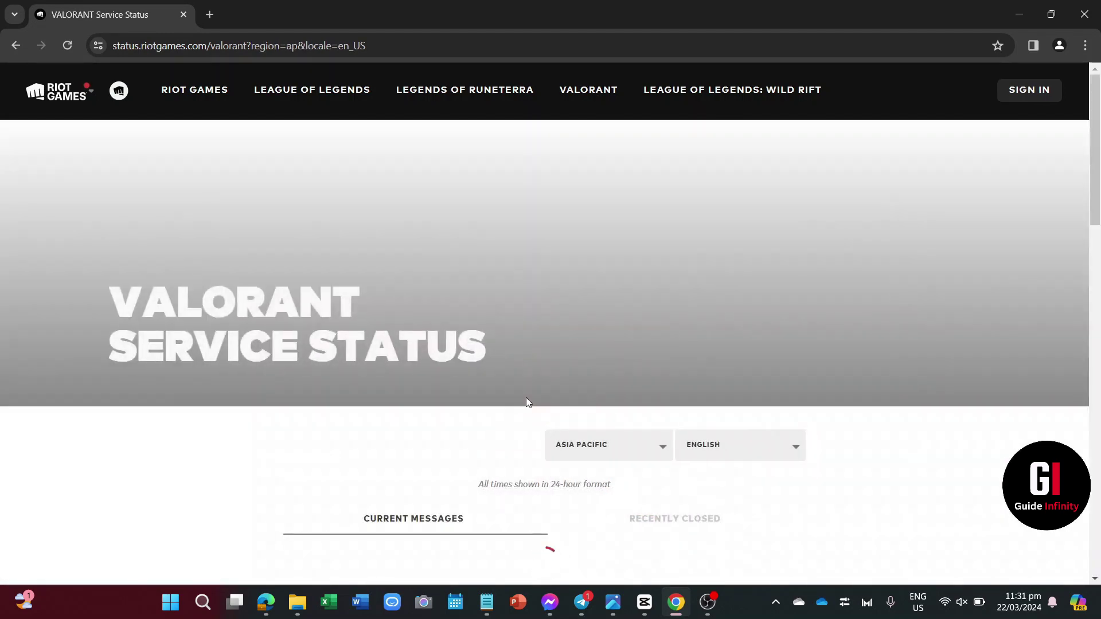
{"action": "scroll", "coordinate": [528, 403], "scroll_direction": "down", "scroll_amount": 3}
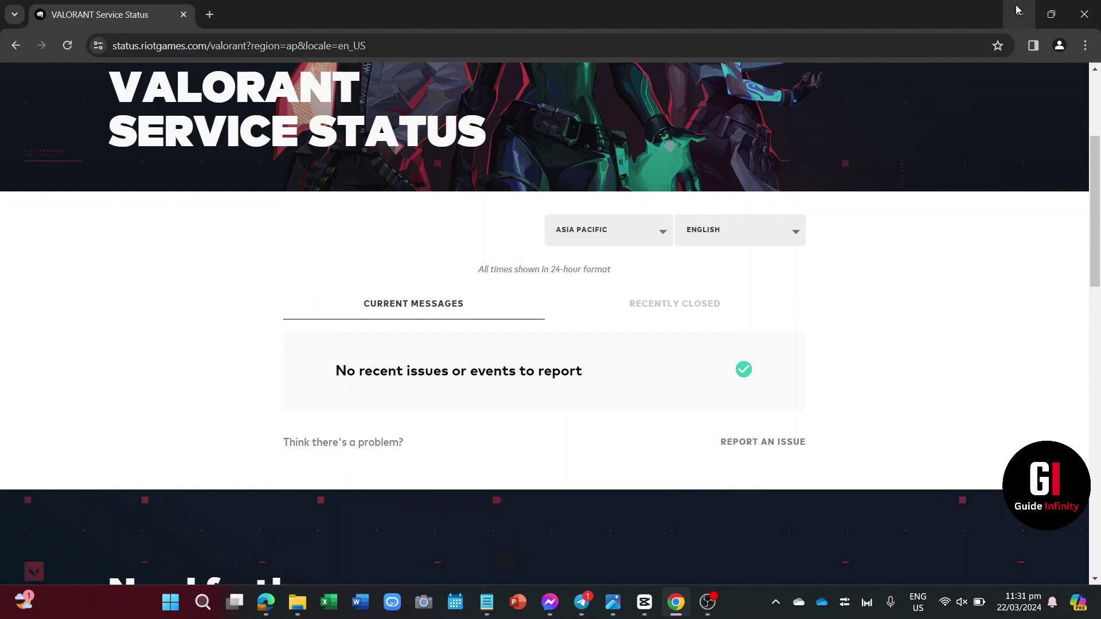
{"action": "left_click", "coordinate": [1017, 11]}
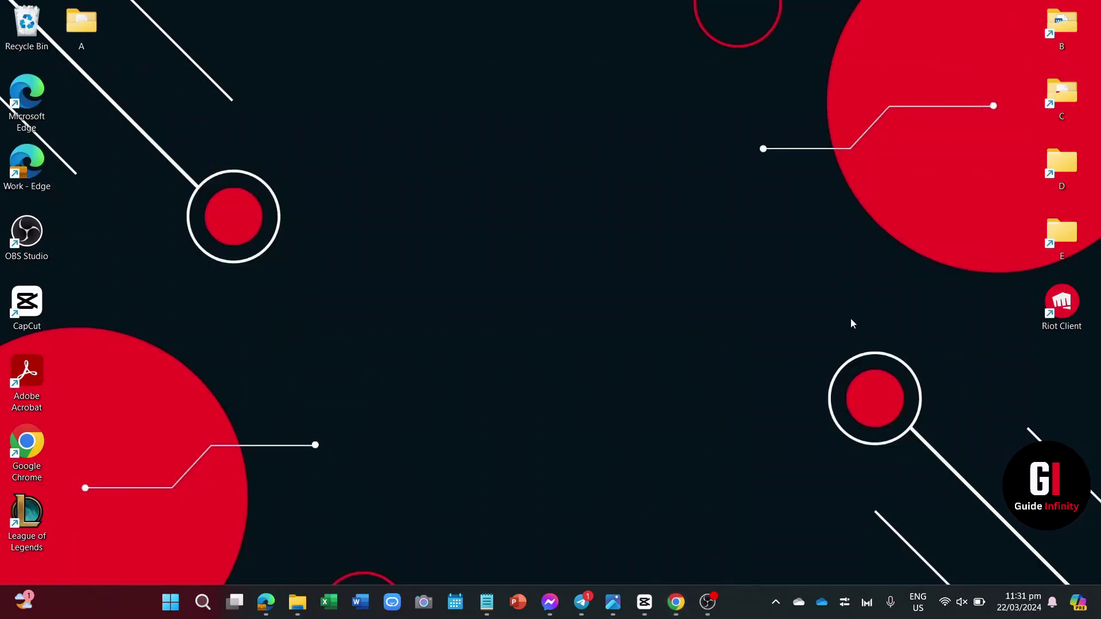